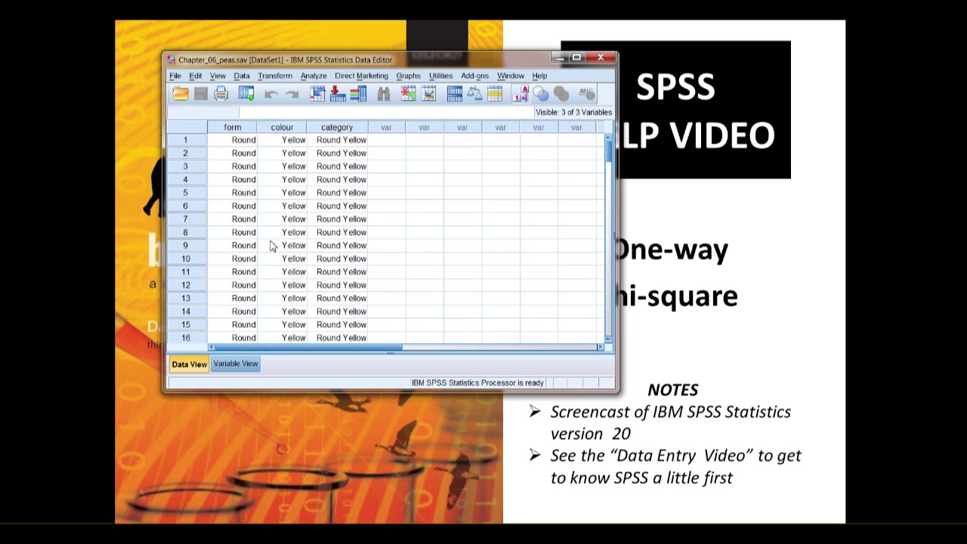
- Turn off Value Labels so the peas data shows numeric codes, checking the Values column
click(219, 76)
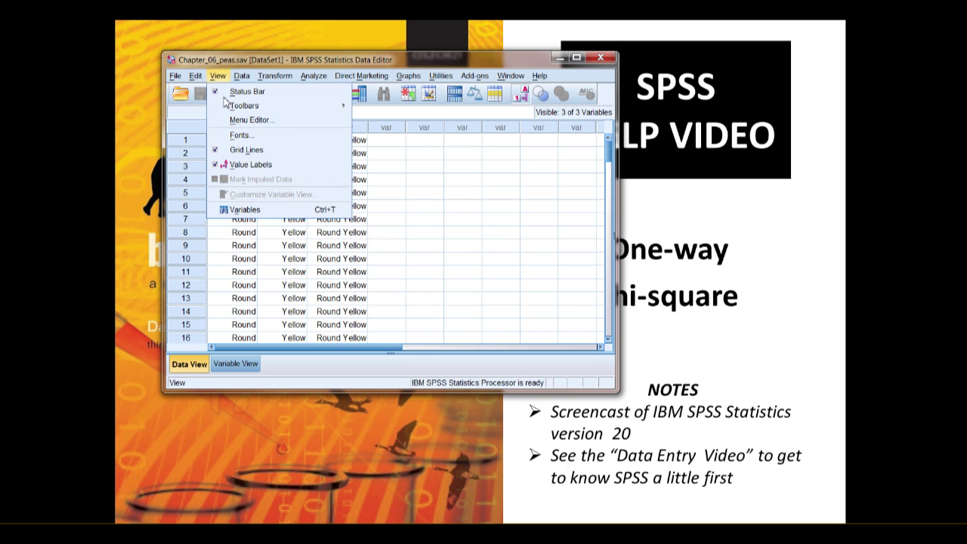
click(246, 165)
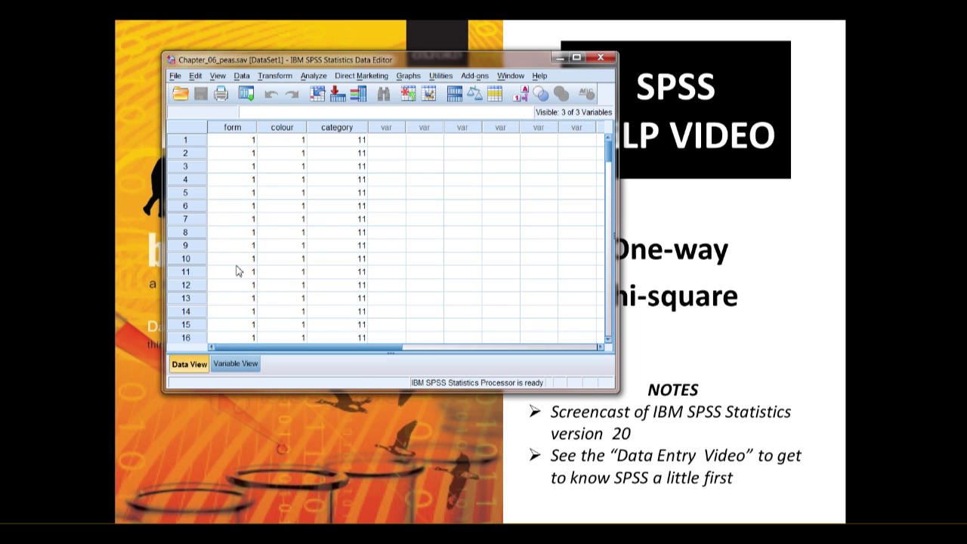
click(230, 368)
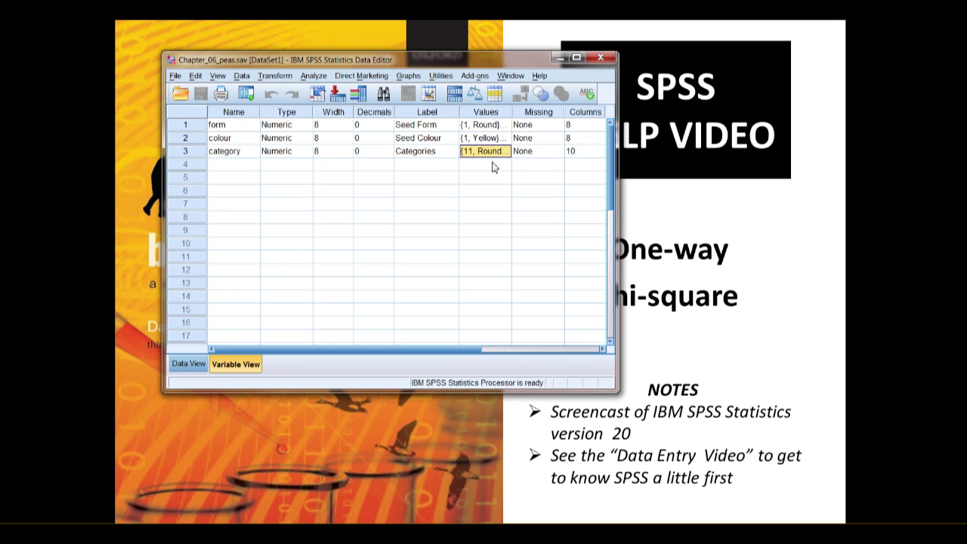
click(192, 366)
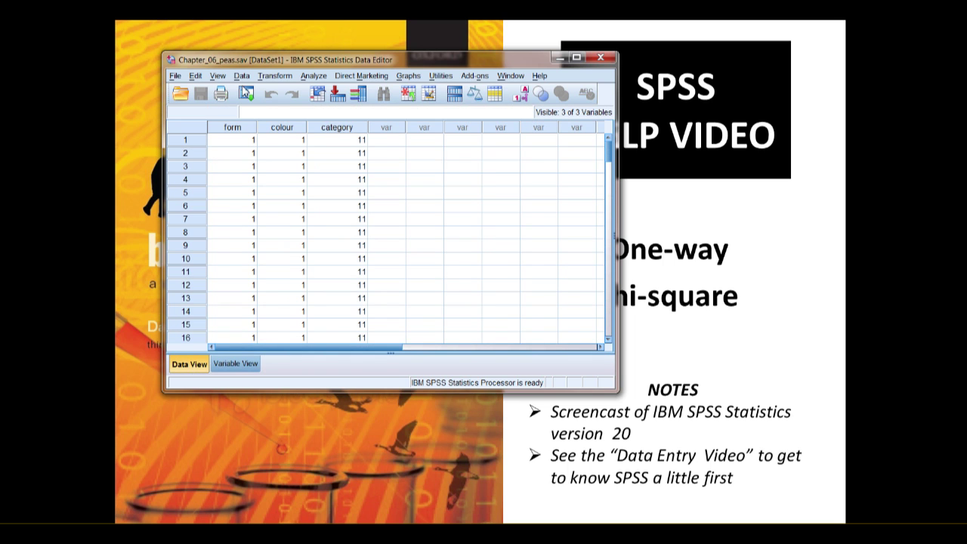
- Start a reset One-Sample Nonparametric Test with the Customize analysis objective
click(312, 76)
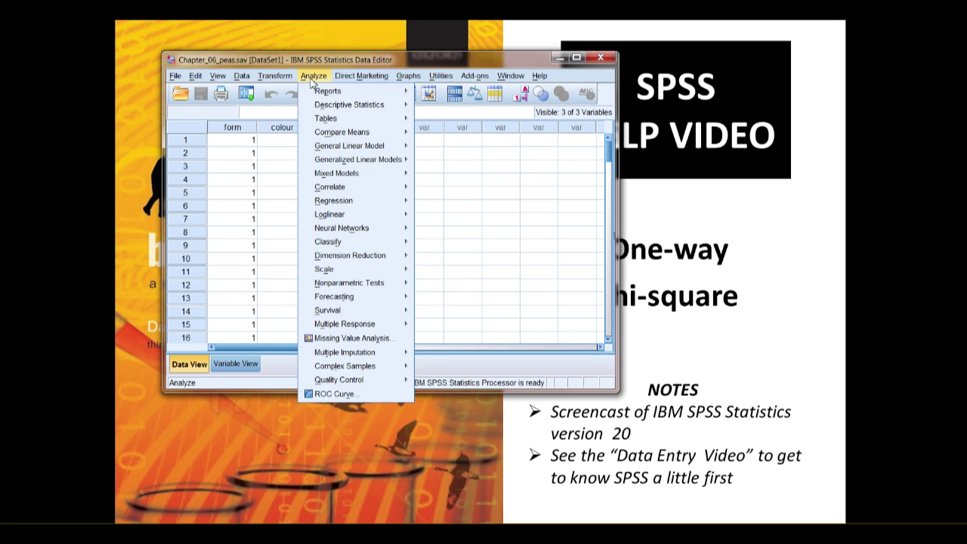
mouse_move(339, 285)
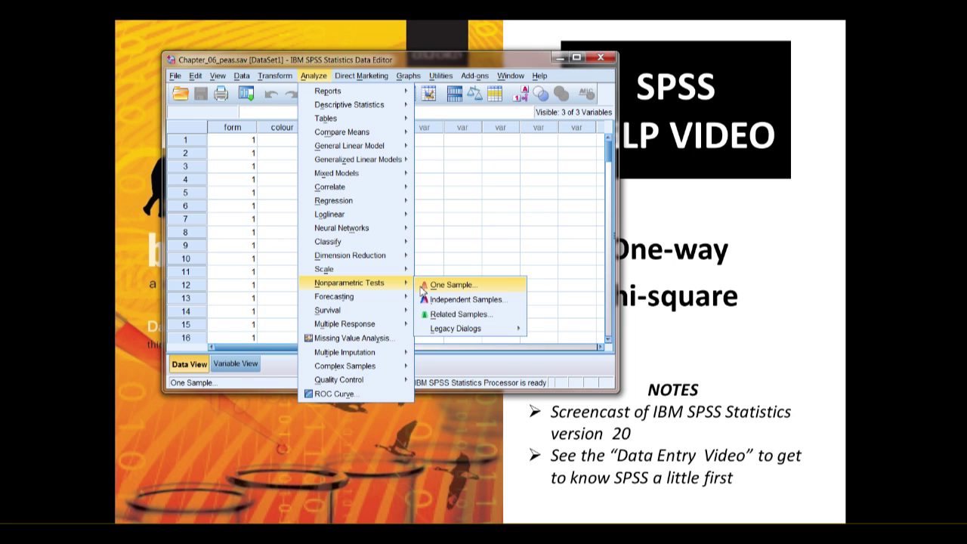
click(444, 291)
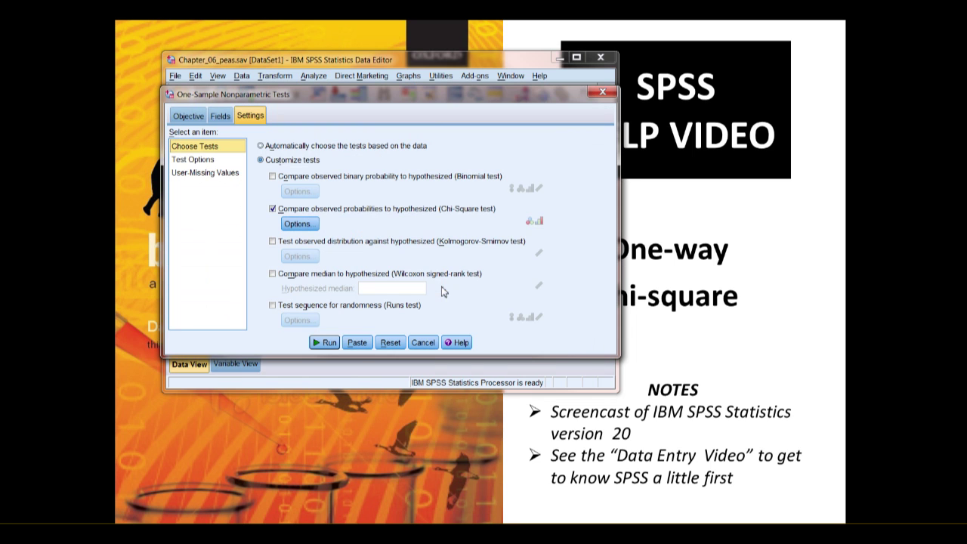
click(391, 342)
click(196, 118)
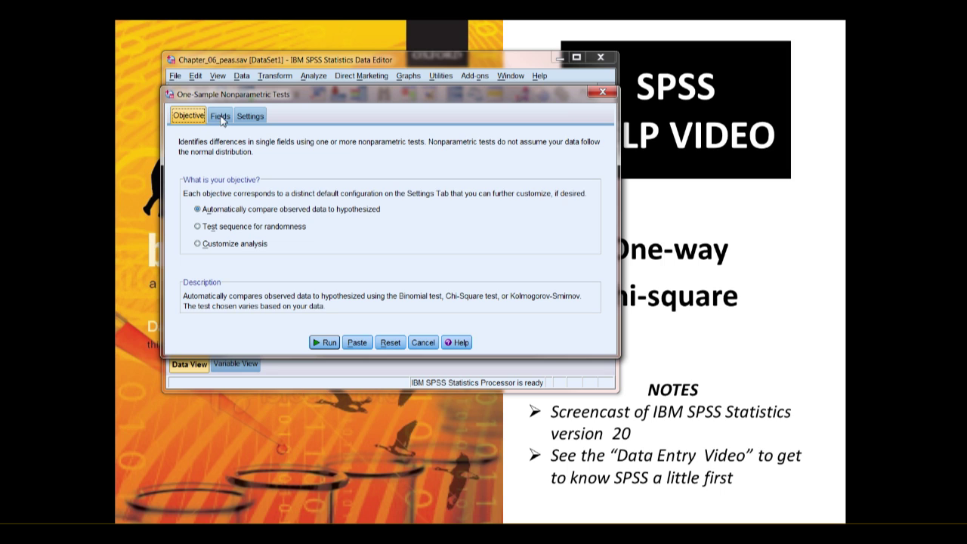
click(213, 249)
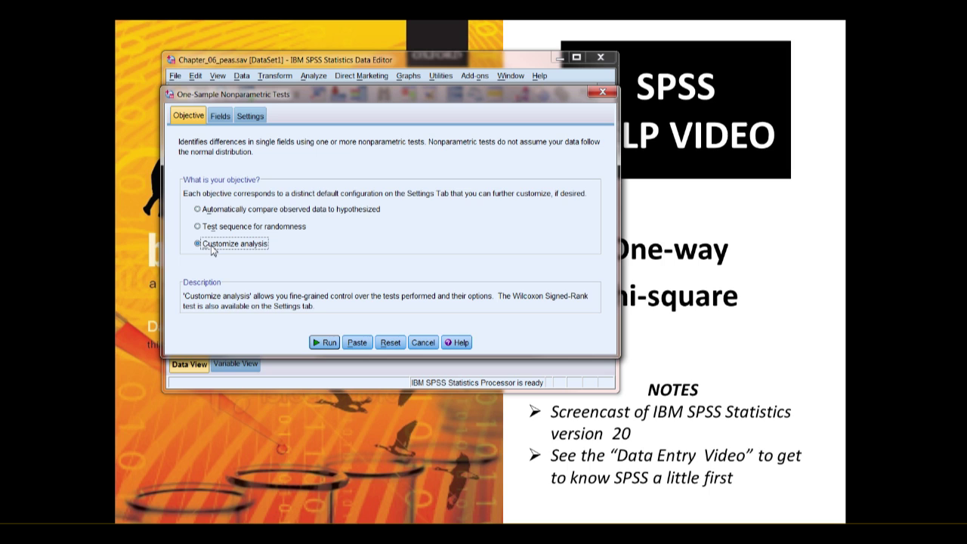
- Remove Seed Form and Seed Colour from Test Fields, leaving only Categories
click(219, 116)
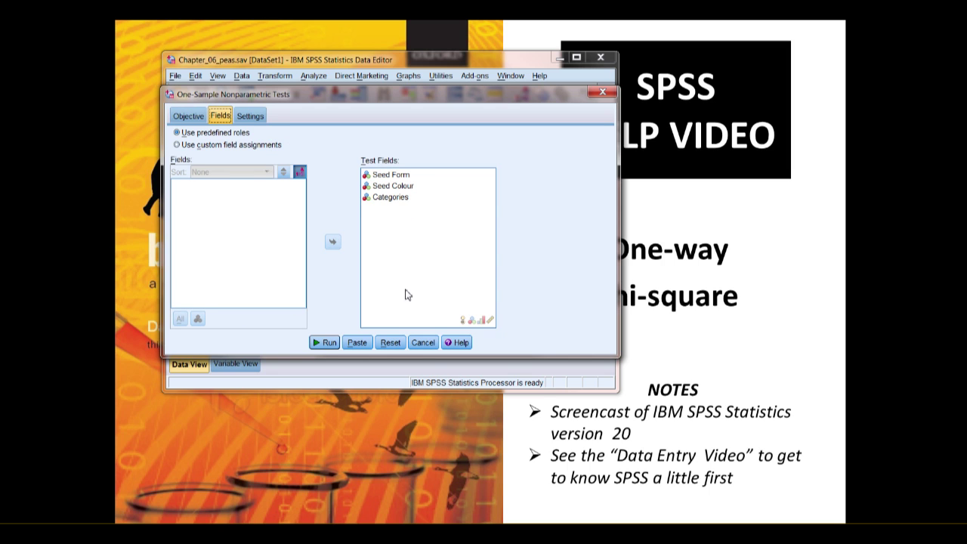
click(400, 180)
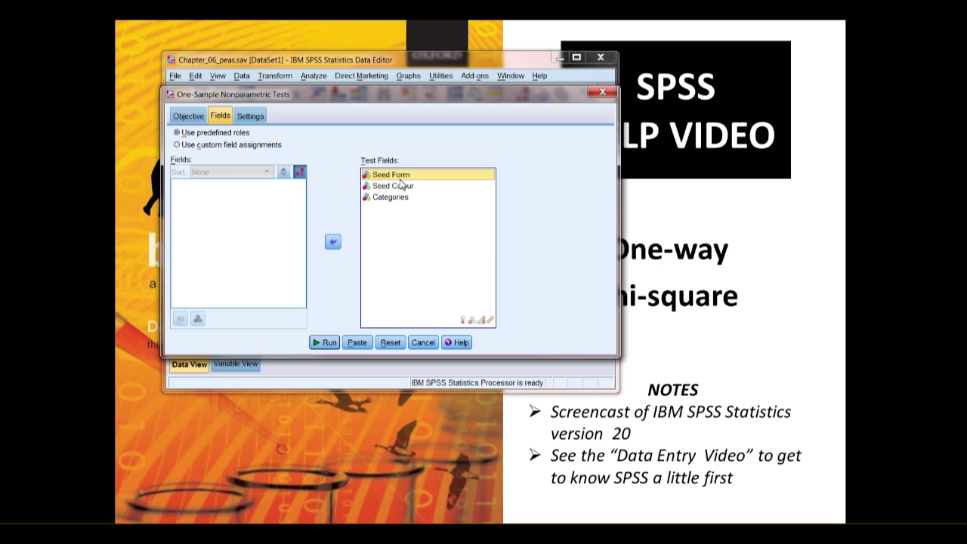
shift+click(400, 186)
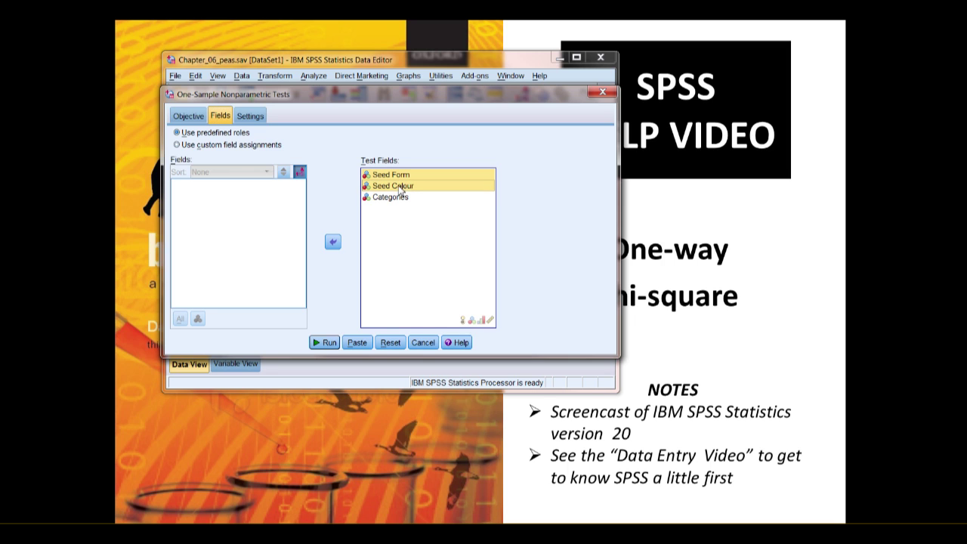
click(333, 242)
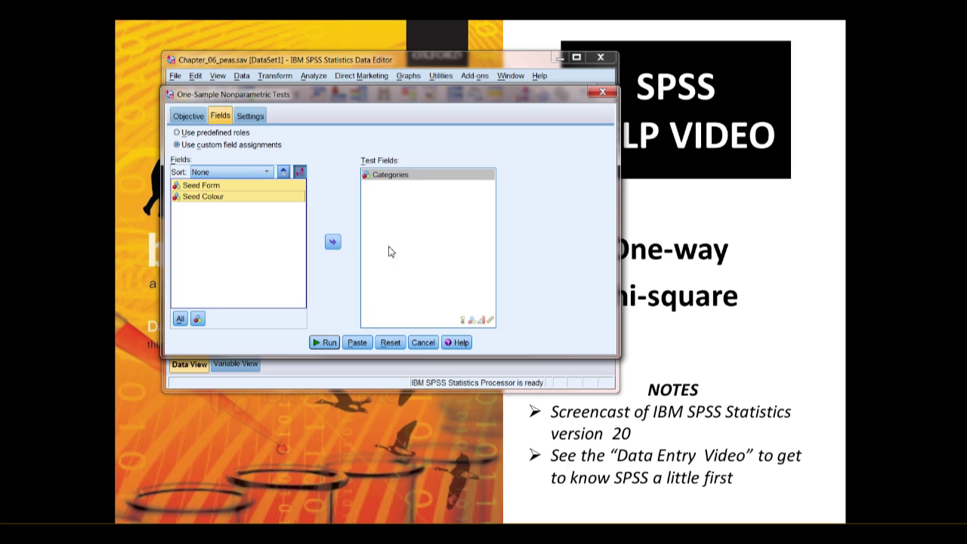
- Run a customized Chi-Square test on Categories assuming all categories have equal probability
click(256, 115)
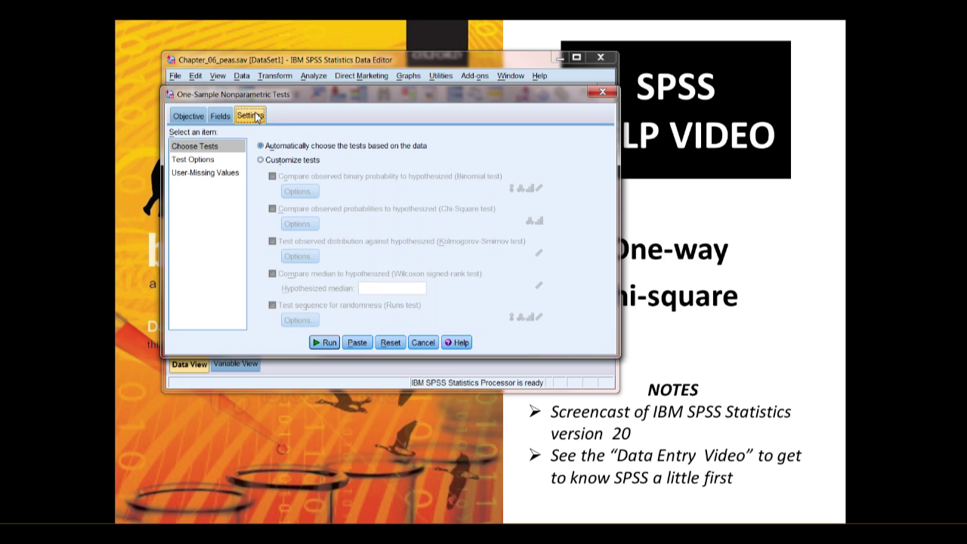
click(285, 166)
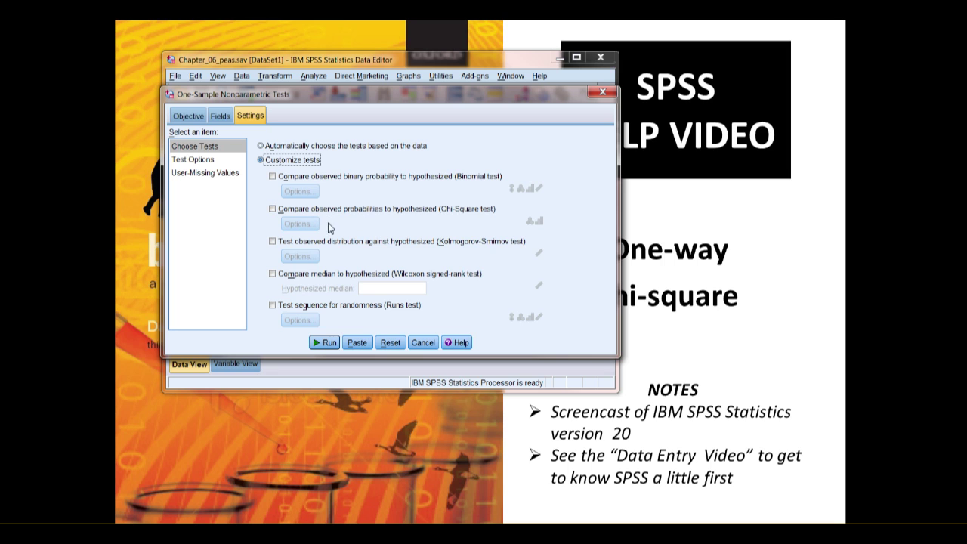
click(273, 209)
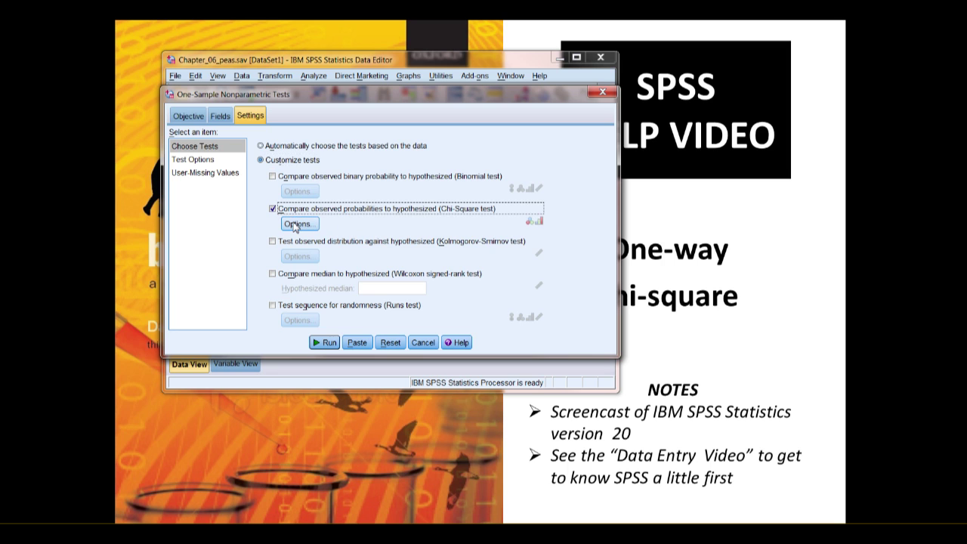
click(294, 224)
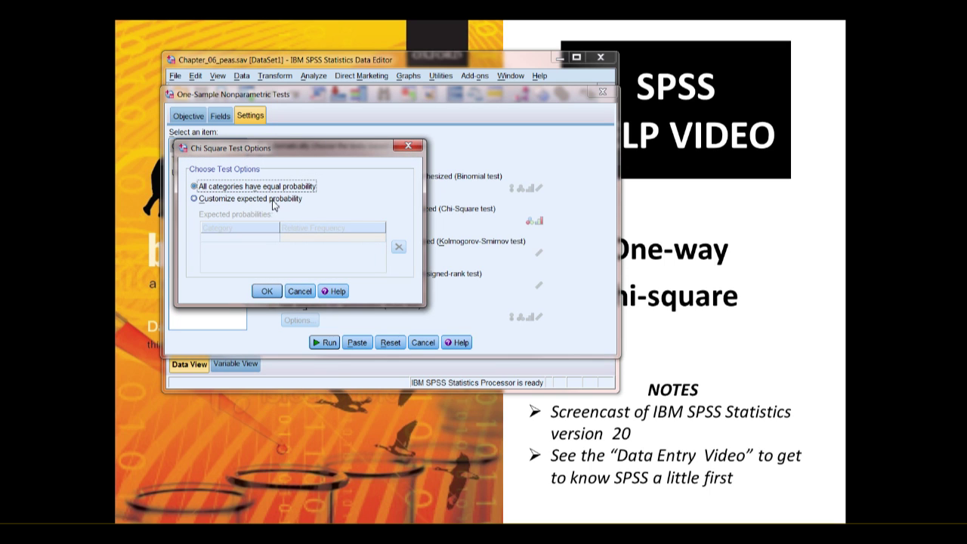
click(267, 293)
click(321, 344)
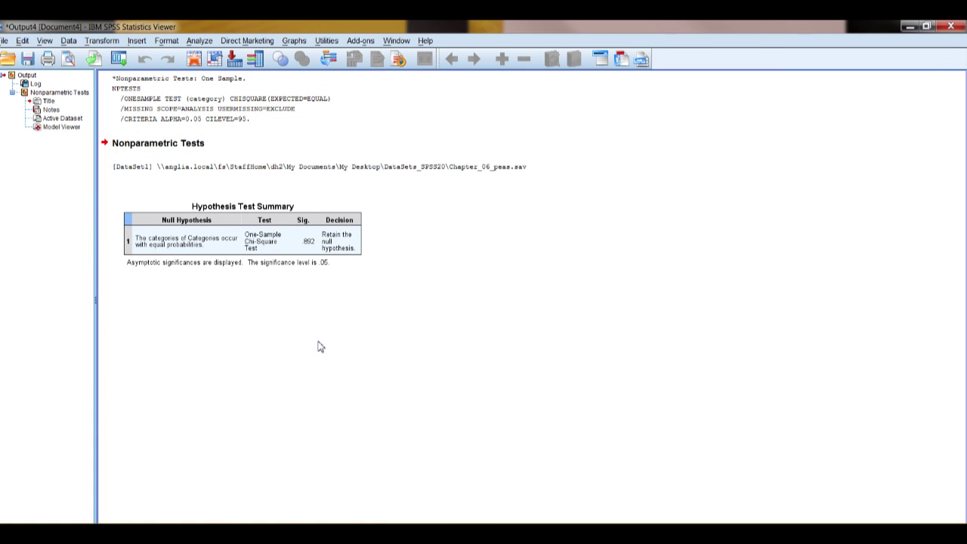
click(235, 239)
double_click(234, 239)
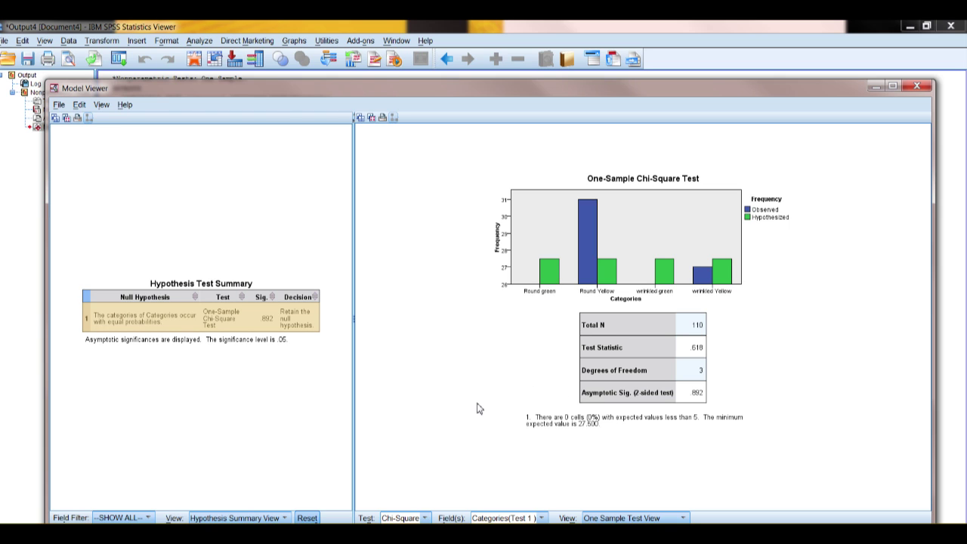
click(916, 85)
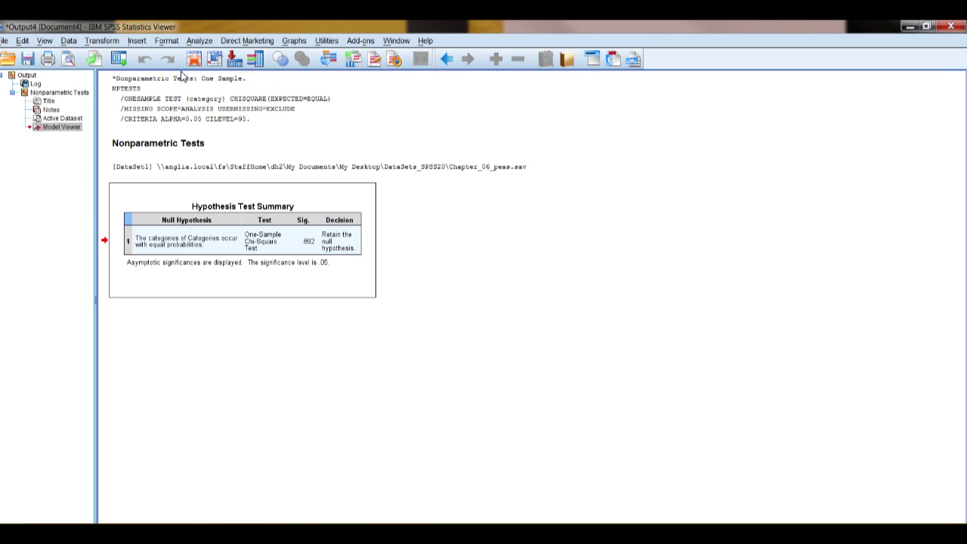
- Reopen the One-Sample Nonparametric Test, review Objective and Fields, and show Chi-Square Options
click(201, 42)
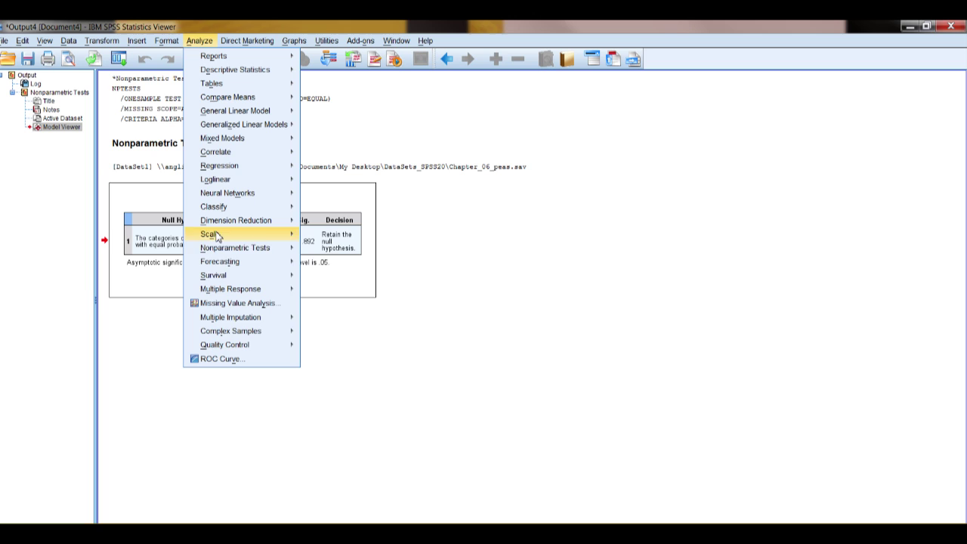
mouse_move(230, 250)
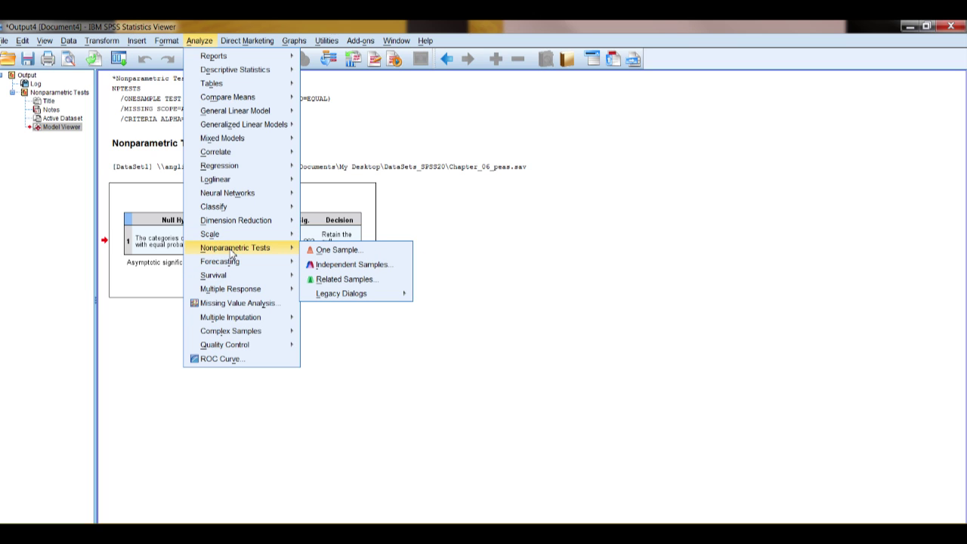
click(346, 252)
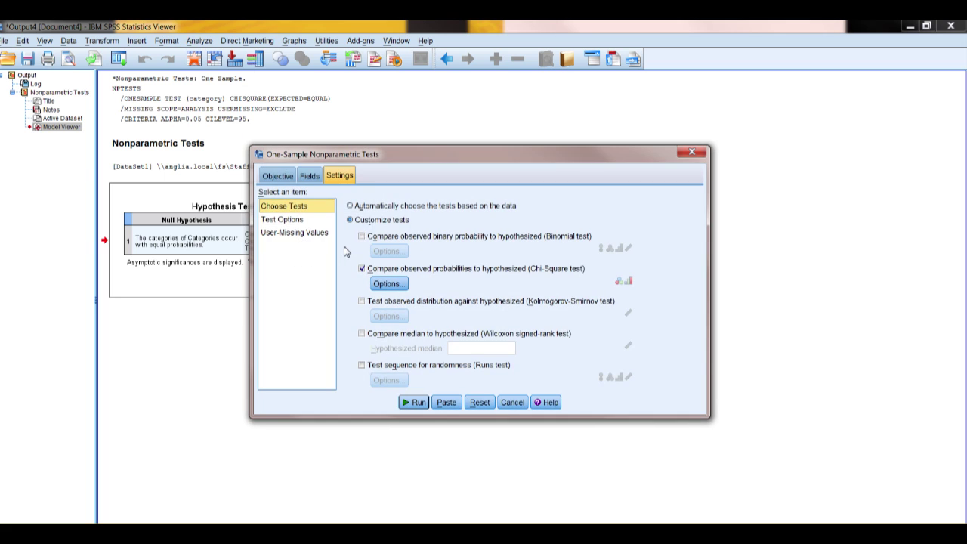
click(278, 177)
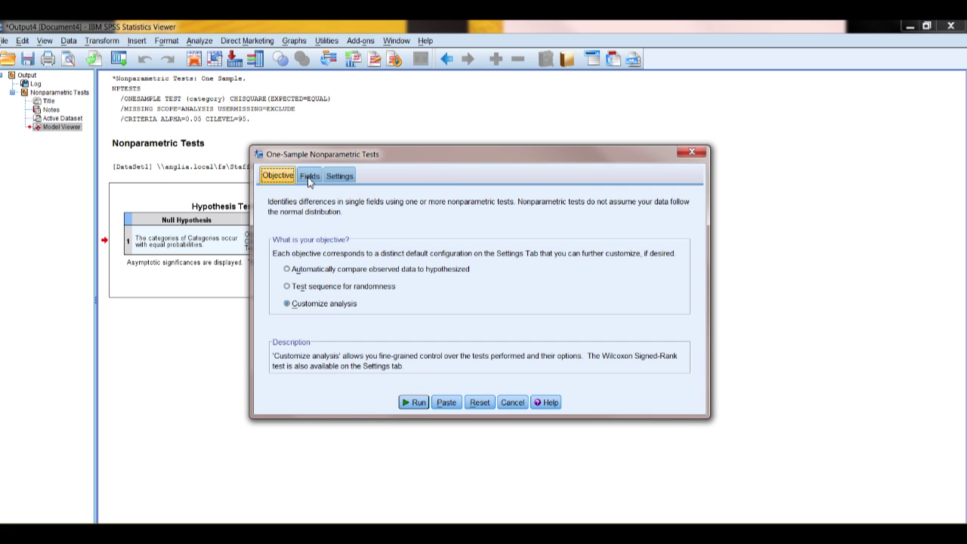
click(309, 178)
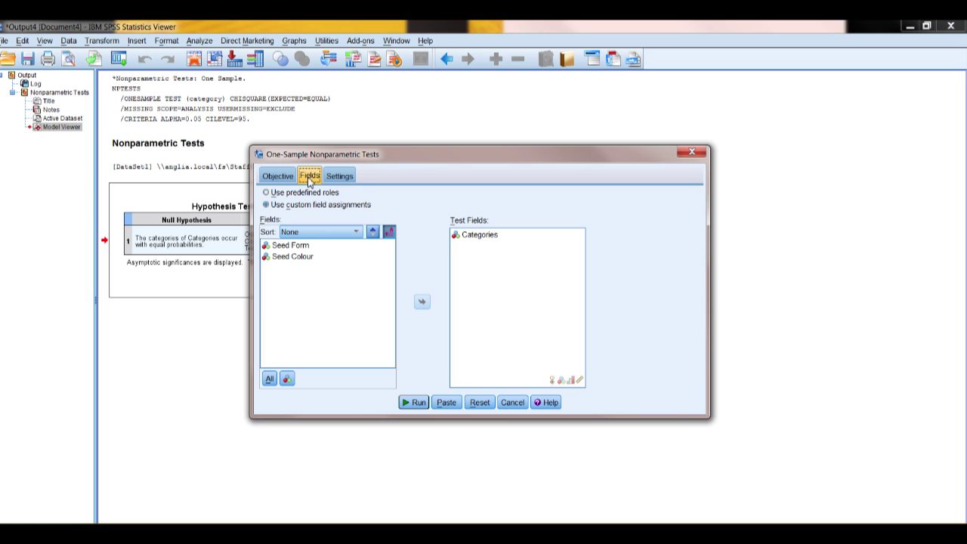
click(337, 180)
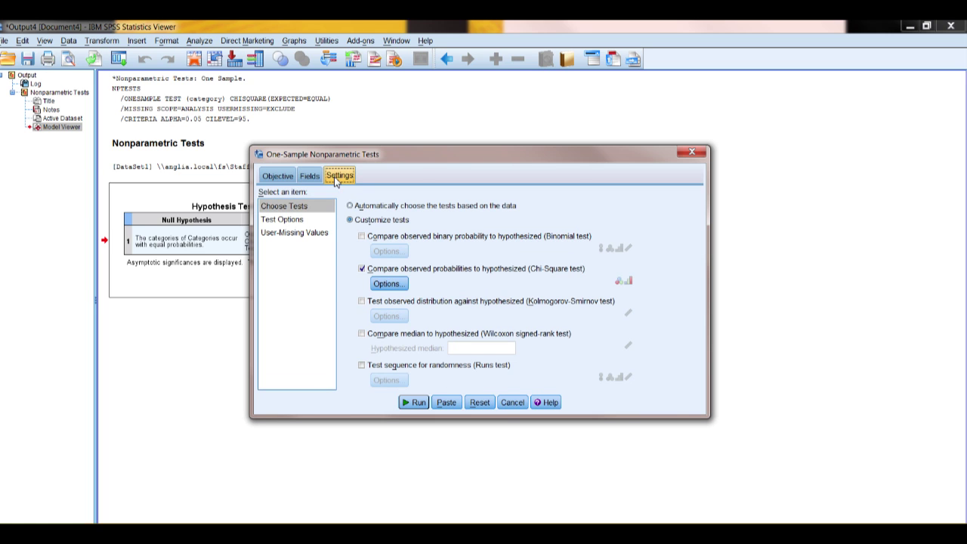
click(383, 283)
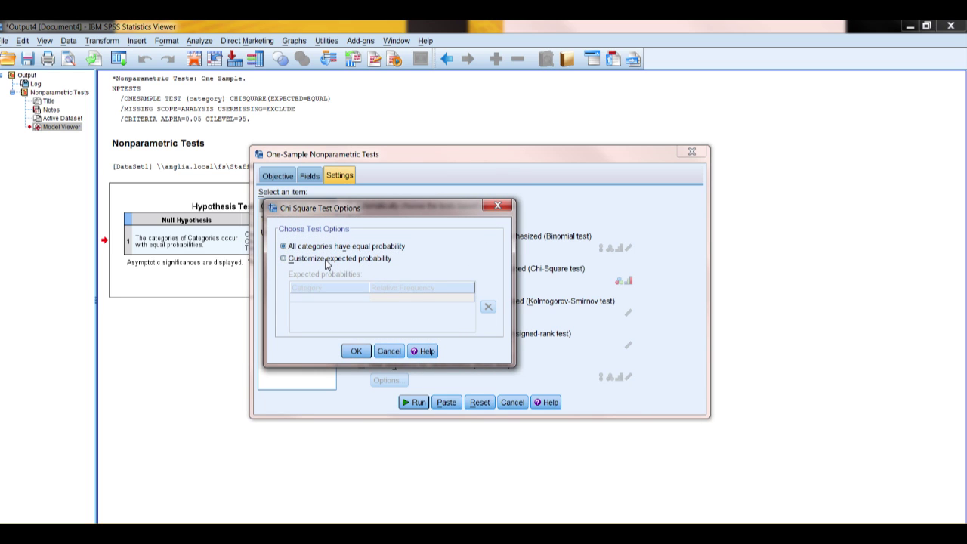
- Switch to customized expected probability and enter categories 11 and 12 with frequencies 9 and 3
click(326, 261)
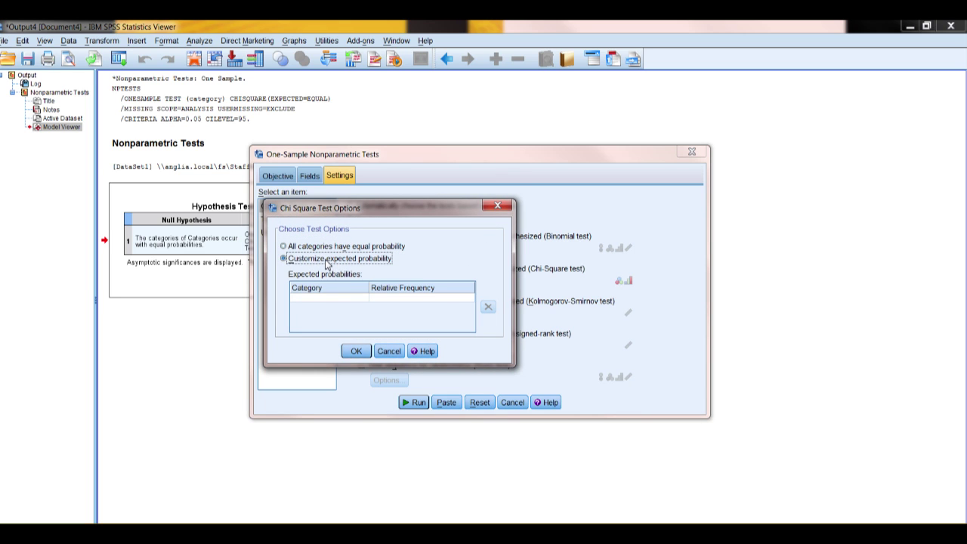
click(330, 299)
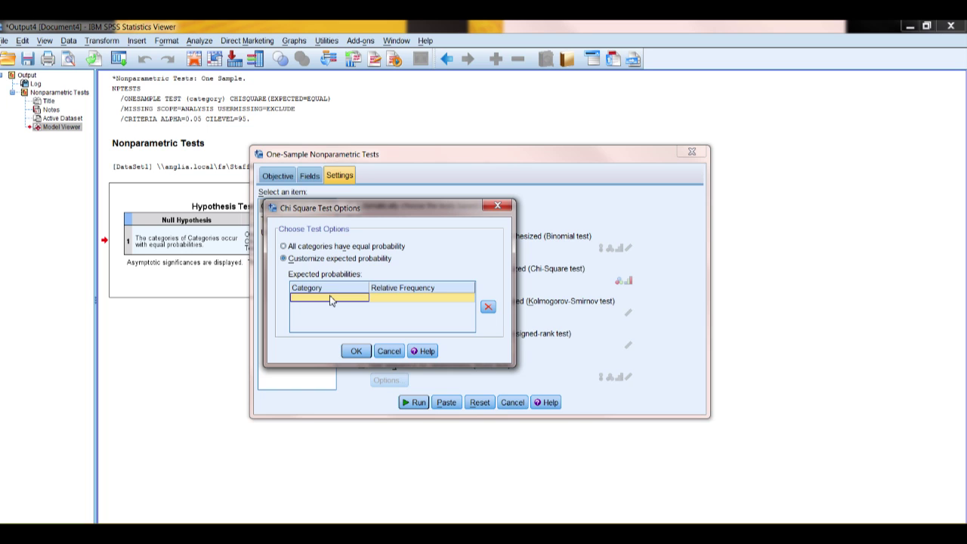
text(11)
click(391, 302)
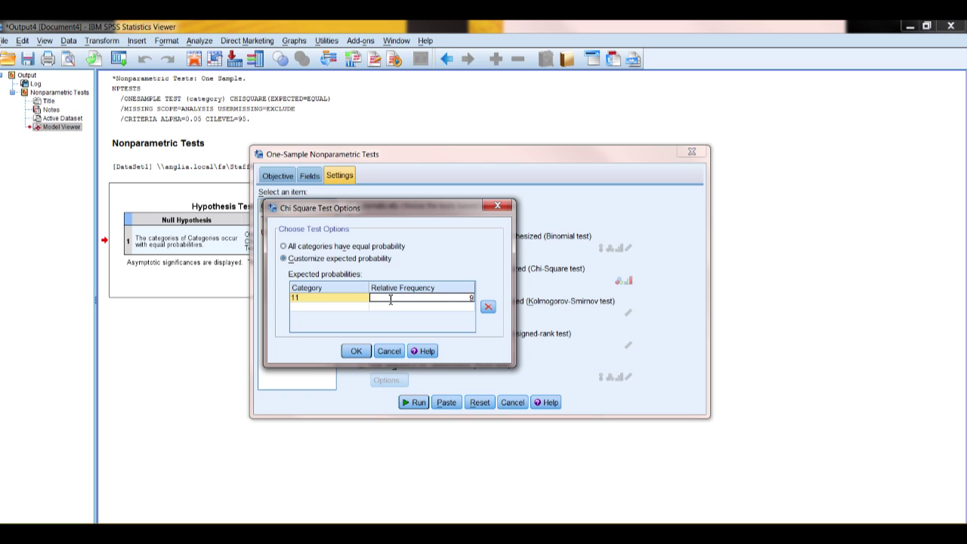
text(9)
click(342, 306)
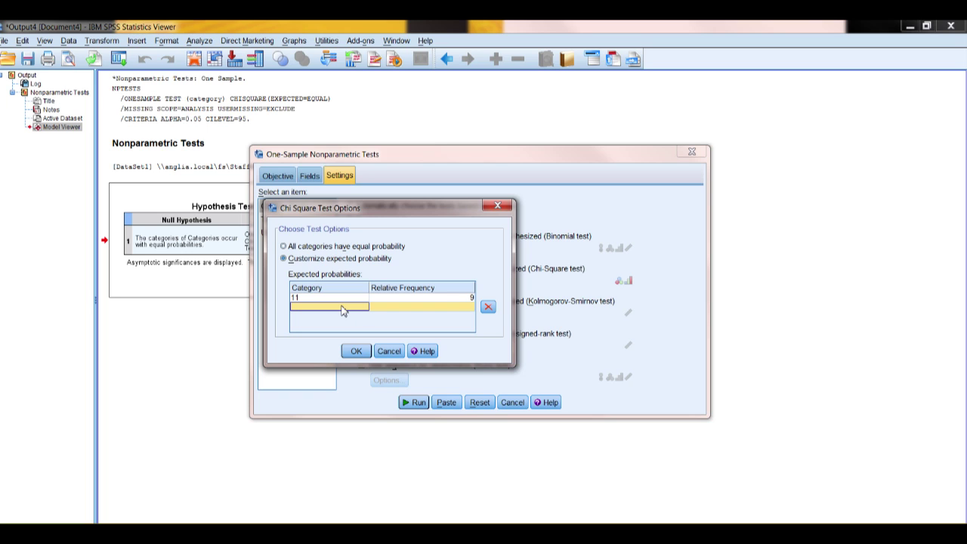
text(12)
click(423, 307)
text(3)
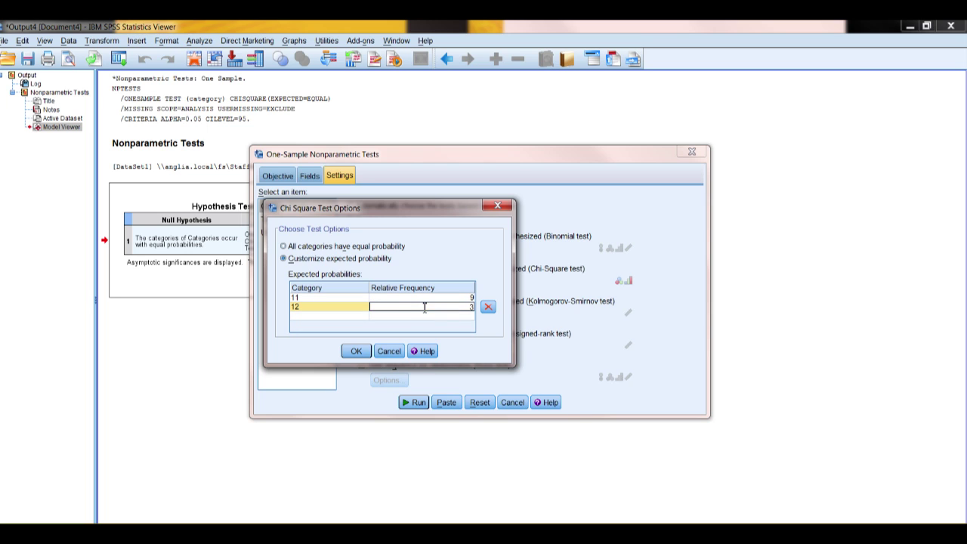
- Add categories 21 and 22 with frequencies 3 and 1, confirm the 9:3:3:1 ratios, and run
click(338, 321)
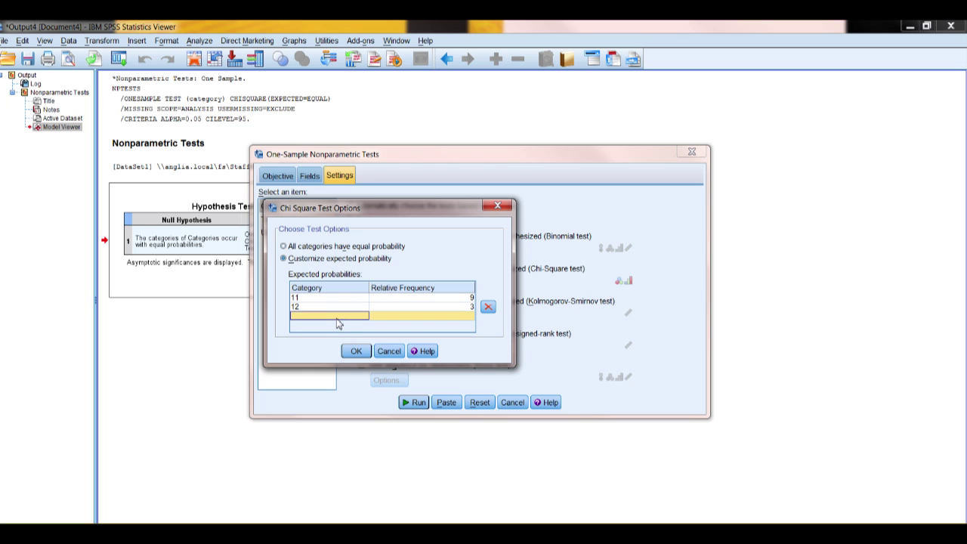
text(21)
click(427, 315)
text(3)
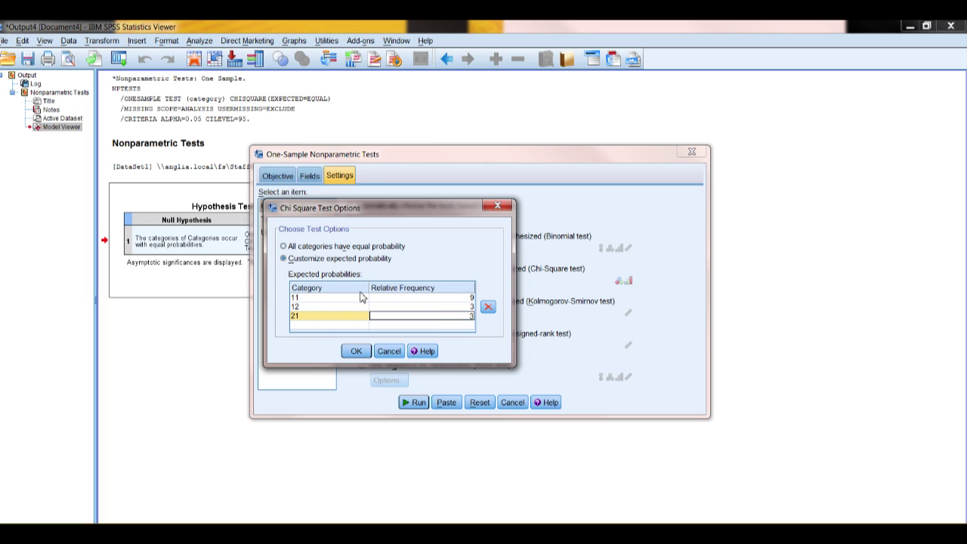
click(335, 327)
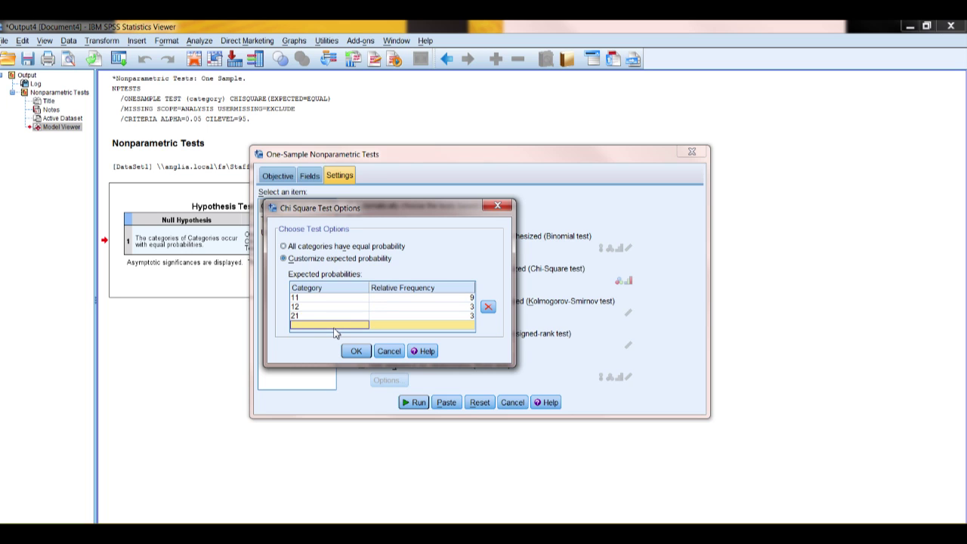
text(22)
click(428, 328)
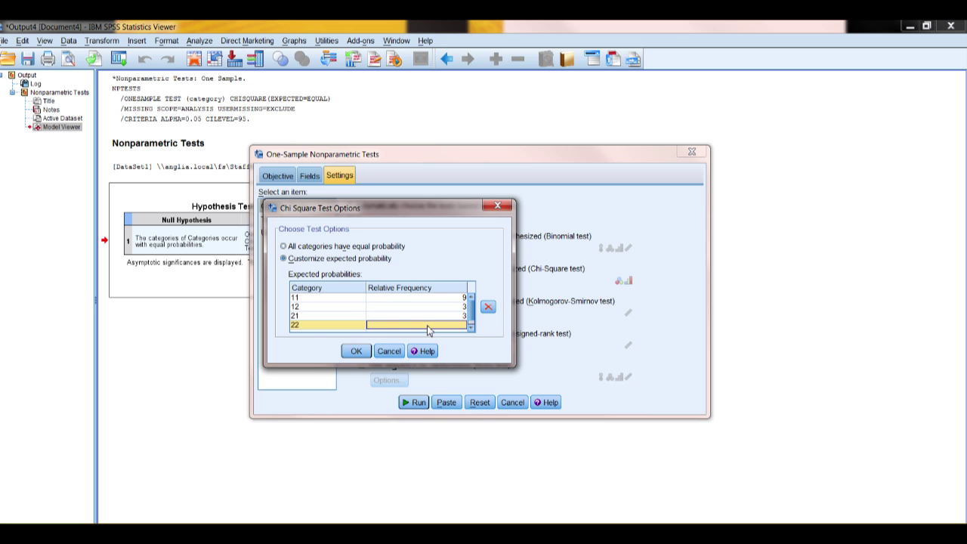
click(355, 352)
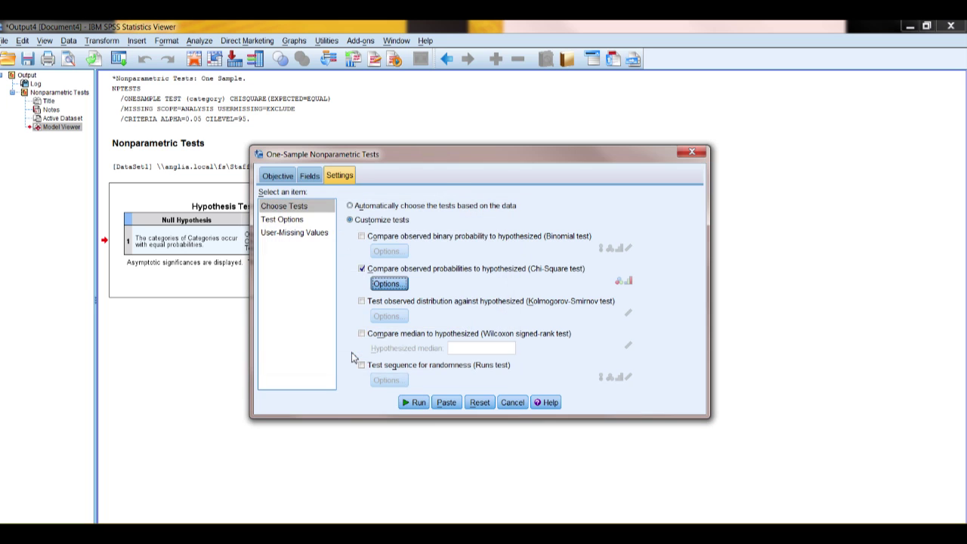
click(416, 403)
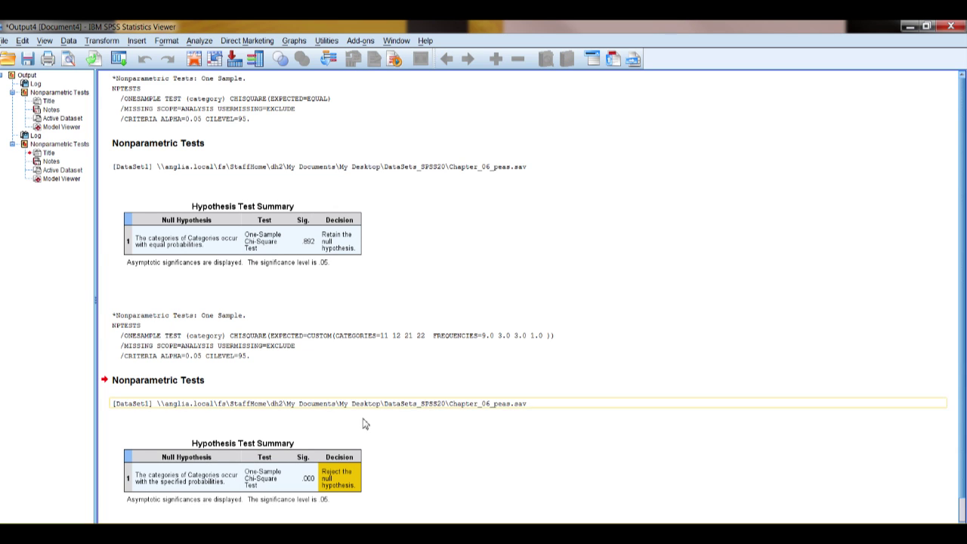
- Open the Hypothesis Test Summary (Sig. .000, null rejected) in the Model Viewer
click(236, 476)
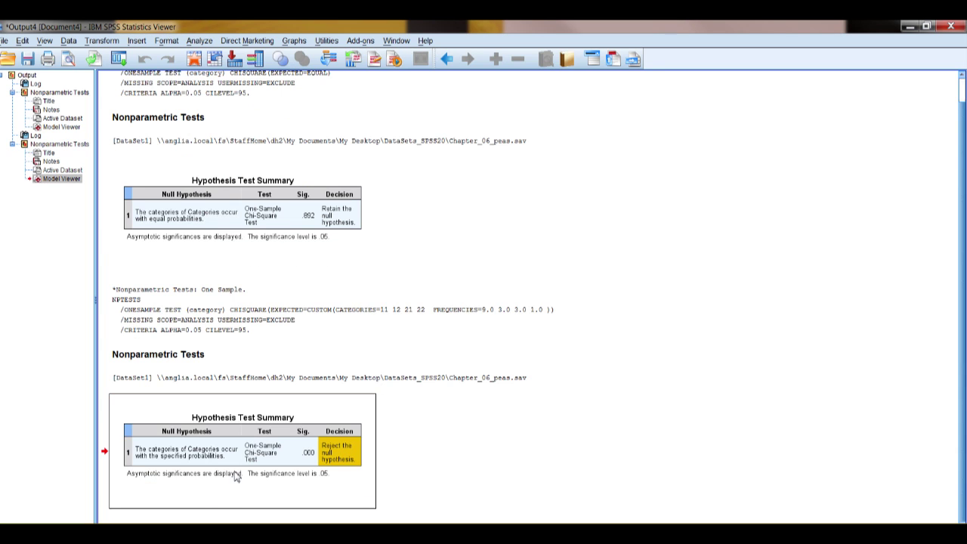
double_click(237, 476)
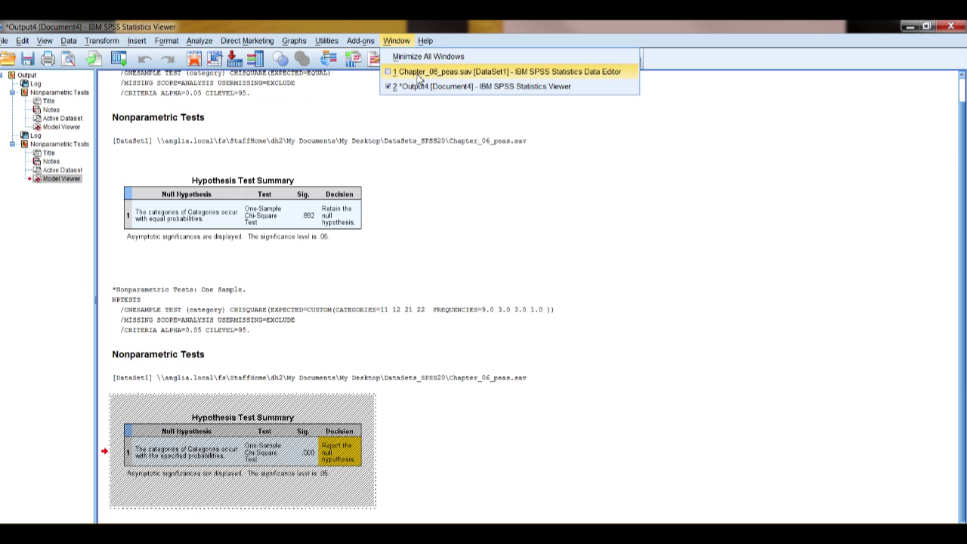
- Bring the Chapter_06_peas.sav Data Editor to the front, maximized, and scroll through the category rows
click(419, 72)
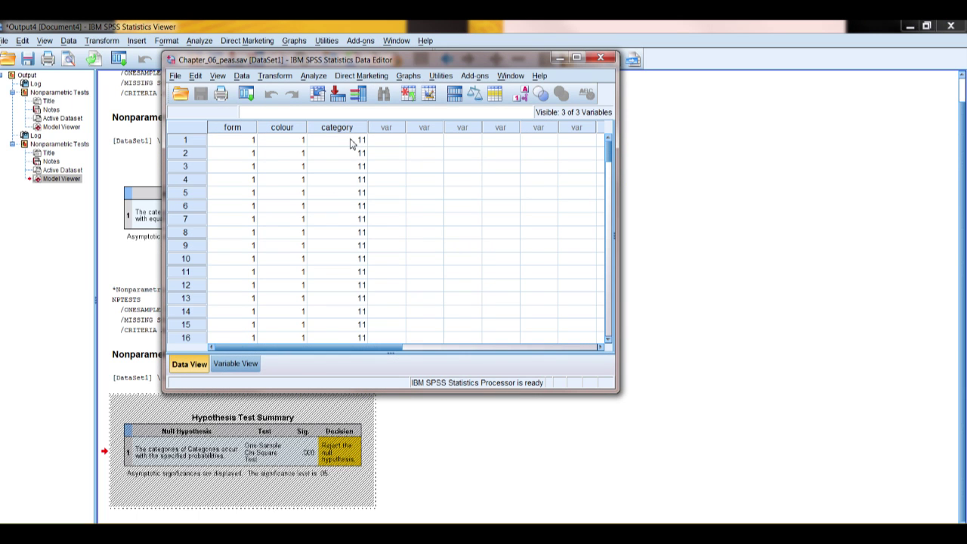
click(579, 58)
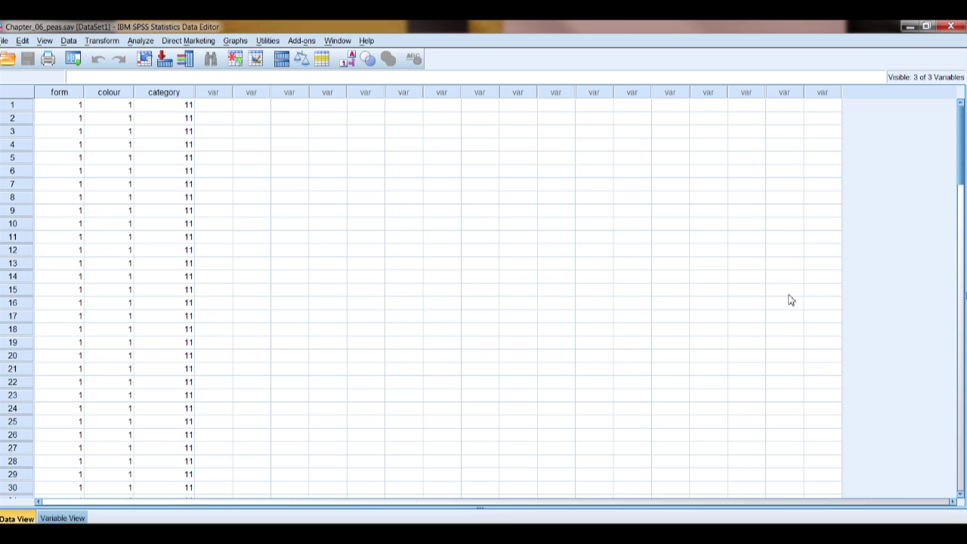
drag(962, 151, 964, 354)
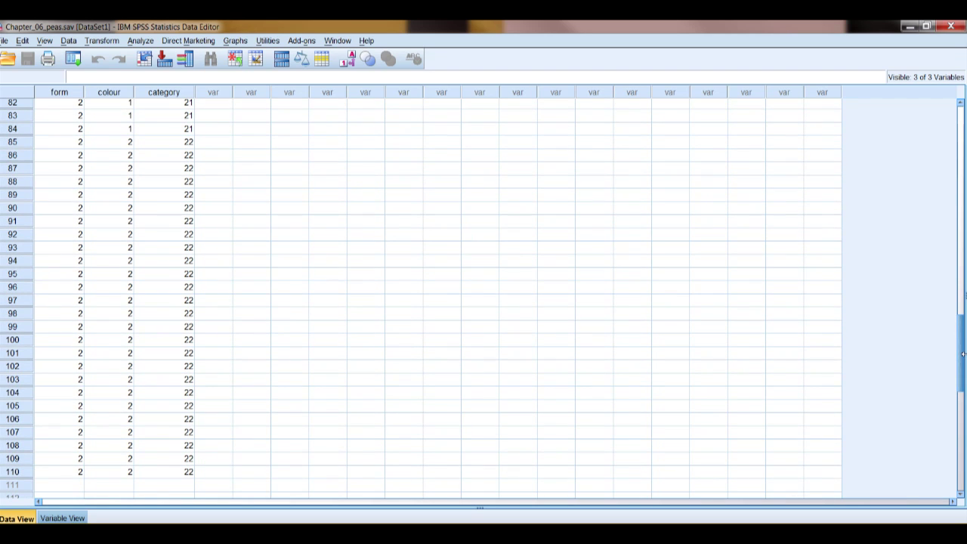